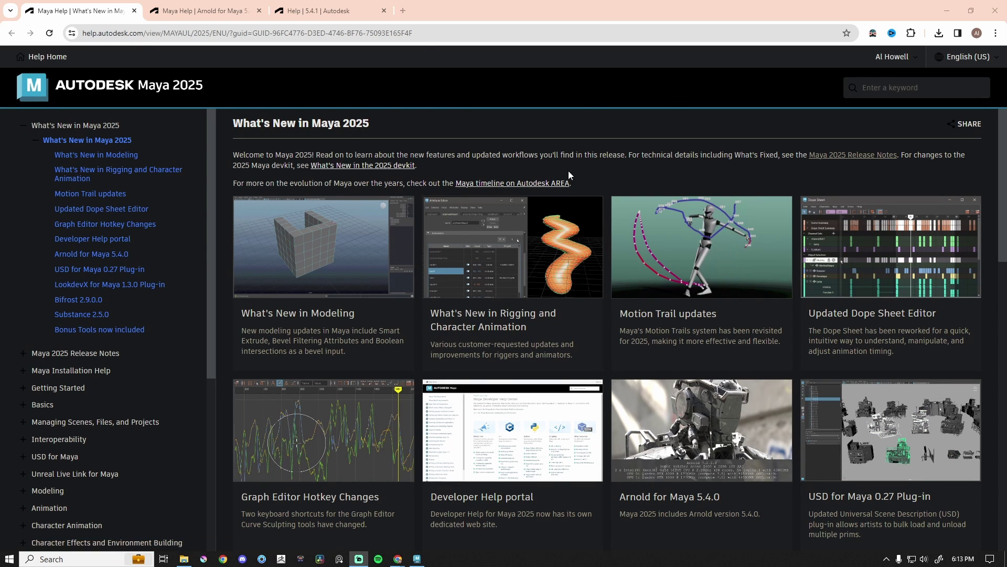
# Scroll the What's New in Maya 2025 cards and open the Arnold for Maya 5.4.0 article
pyautogui.scroll(-2, 583, 257)
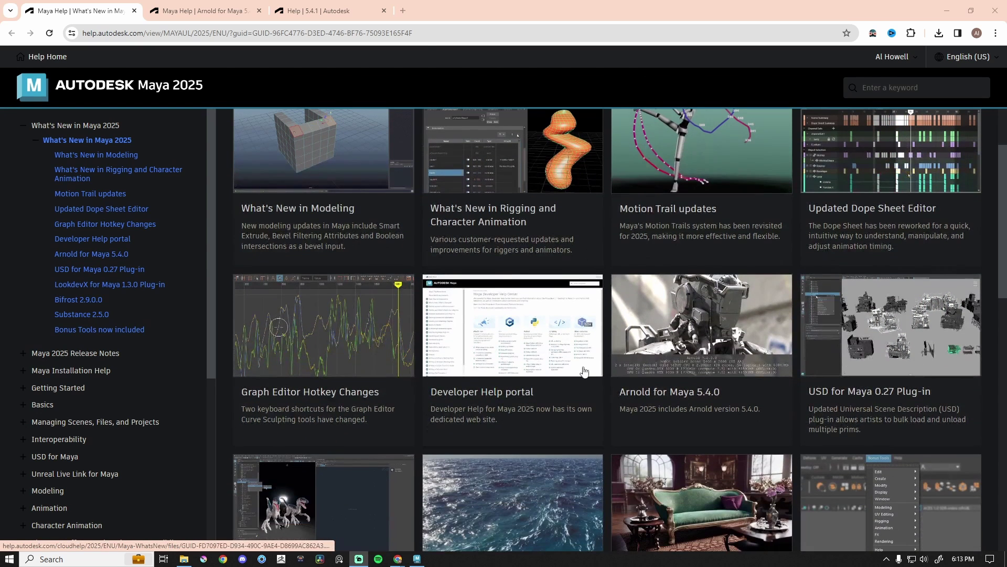
pyautogui.click(688, 409)
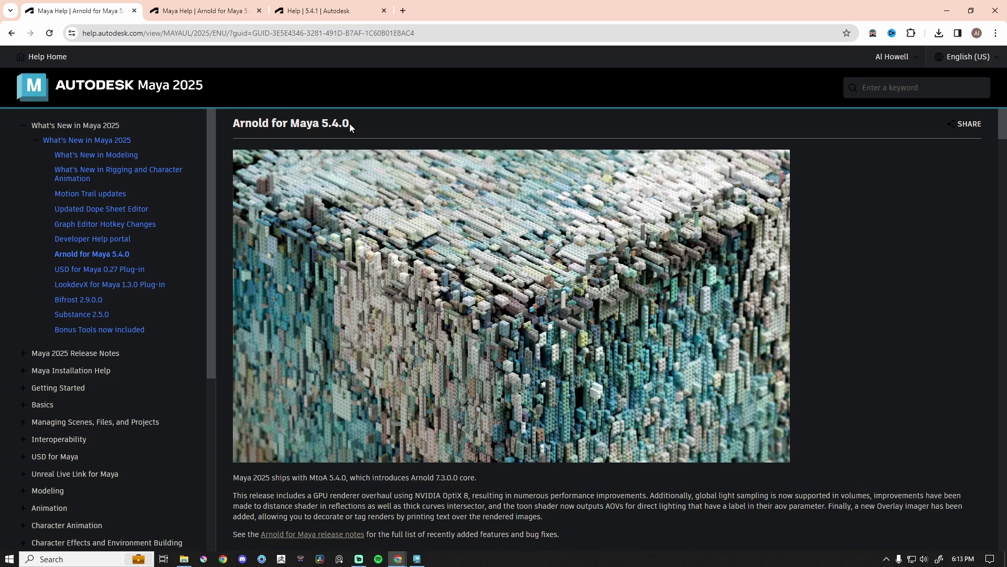
# Read through the Arnold for Maya 5.4.0 release notes page
pyautogui.moveTo(351, 126); pyautogui.dragTo(230, 130)
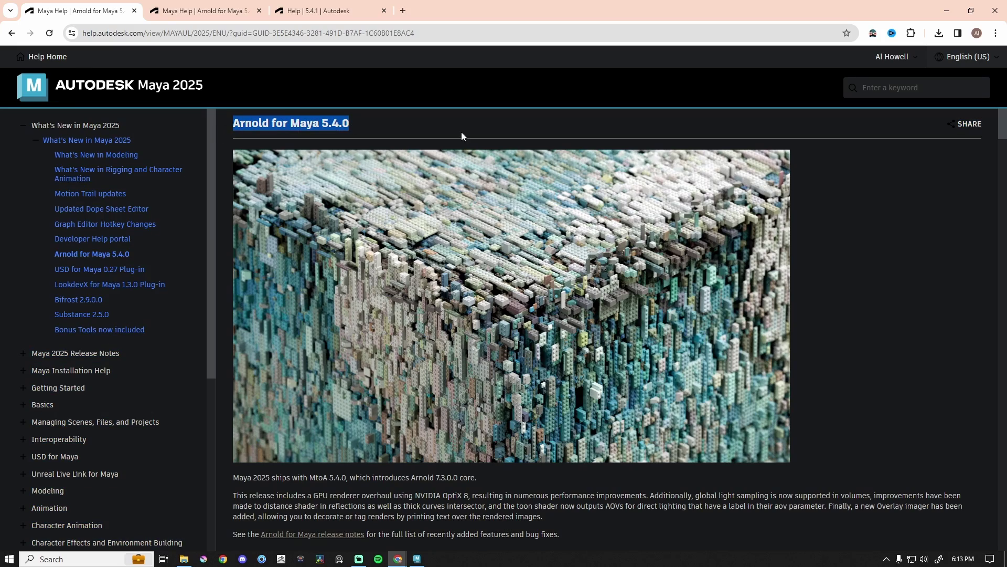
pyautogui.scroll(-20, 483, 393)
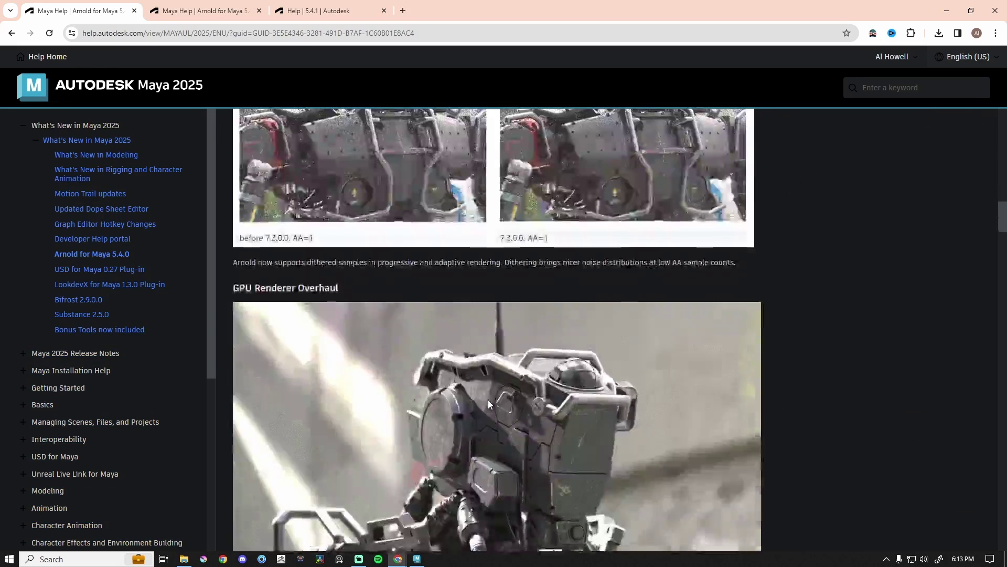
pyautogui.scroll(-10, 488, 401)
pyautogui.scroll(8, 501, 404)
pyautogui.scroll(5, 501, 408)
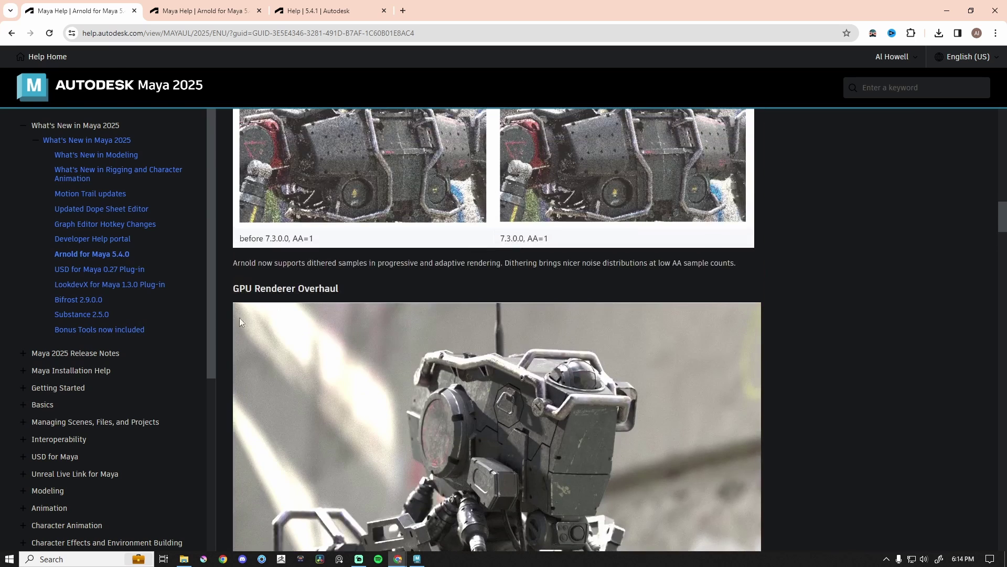
pyautogui.scroll(-10, 646, 355)
pyautogui.scroll(-3, 645, 354)
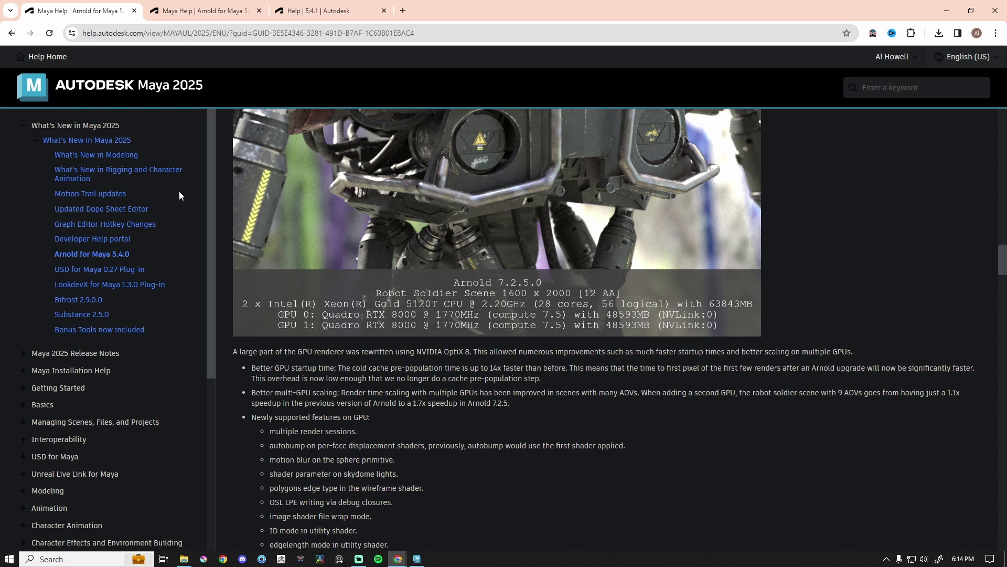
# Review the Arnold 5.4.1 release notes in the other tabs, then minimize Chrome
pyautogui.click(195, 11)
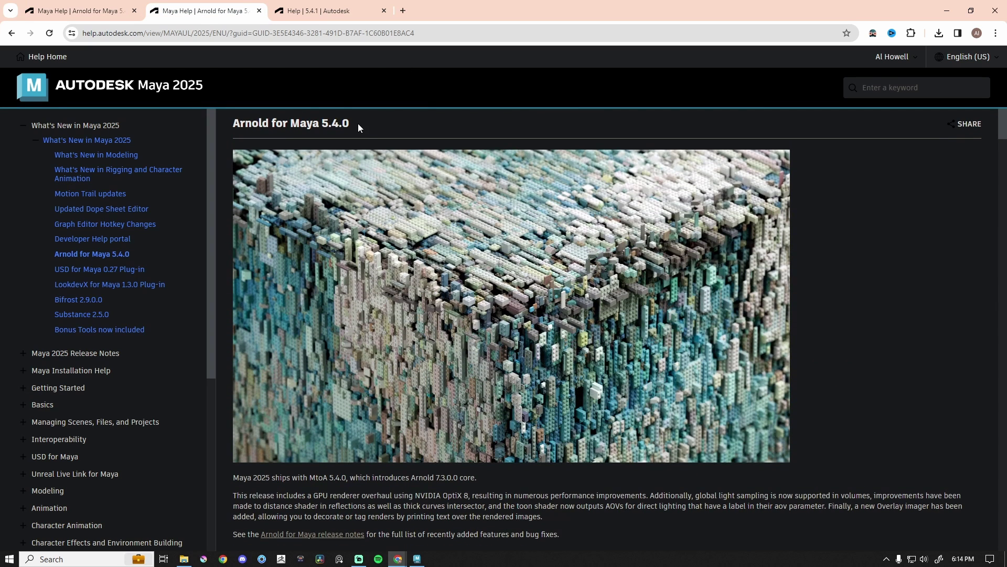
pyautogui.click(315, 10)
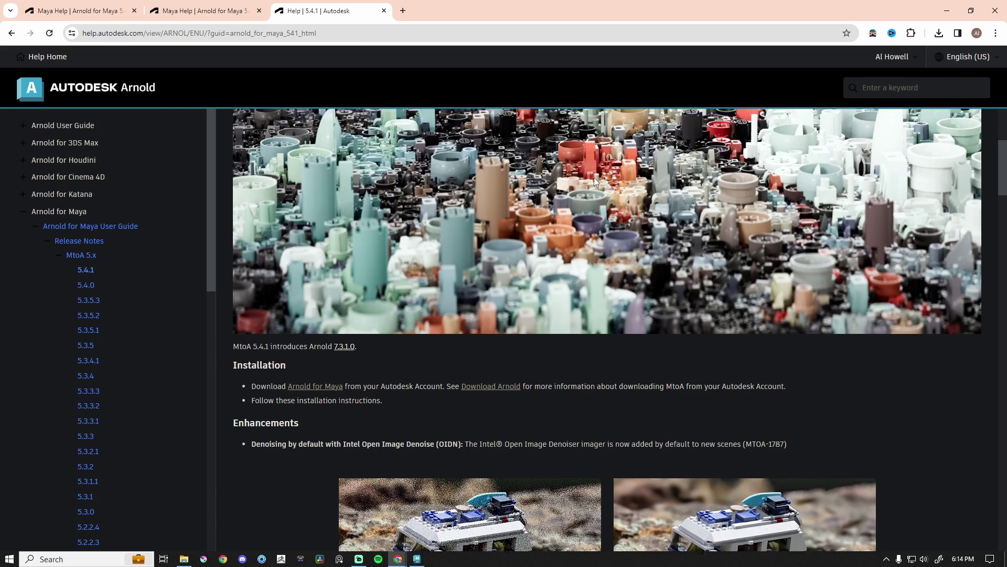
pyautogui.scroll(5, 603, 186)
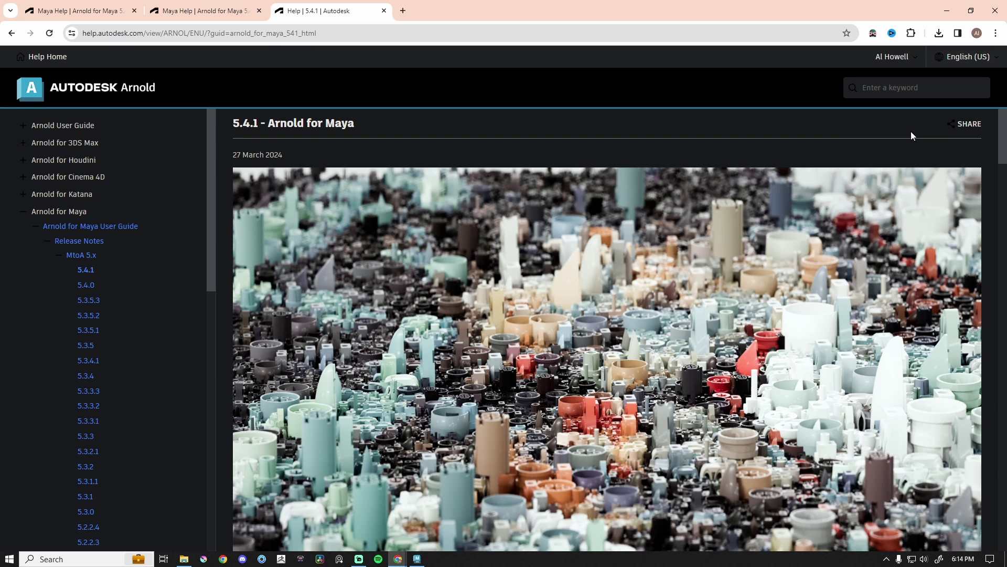
pyautogui.click(948, 10)
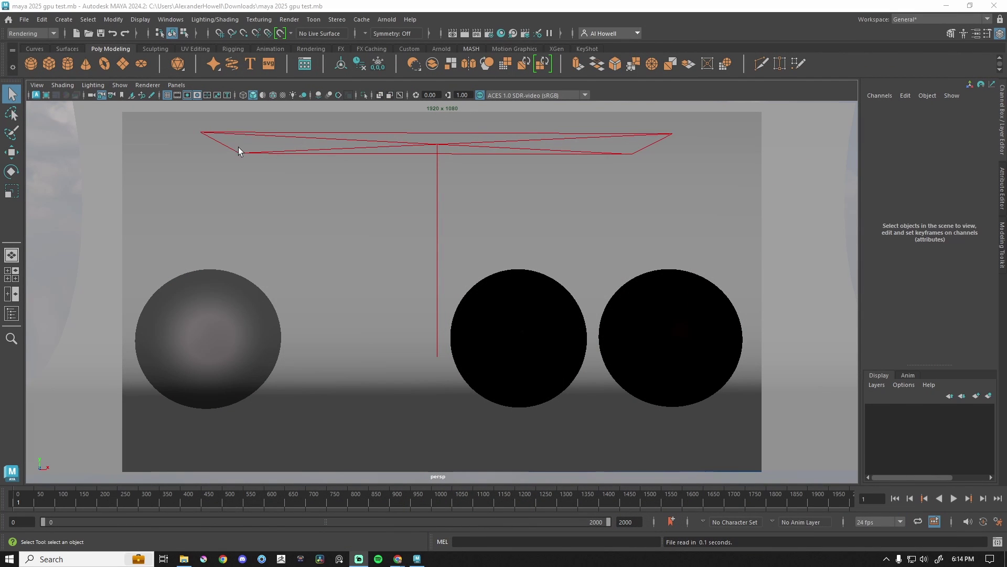
# View Arnold's About information, then switch to side-by-side front and perspective panes
pyautogui.click(391, 21)
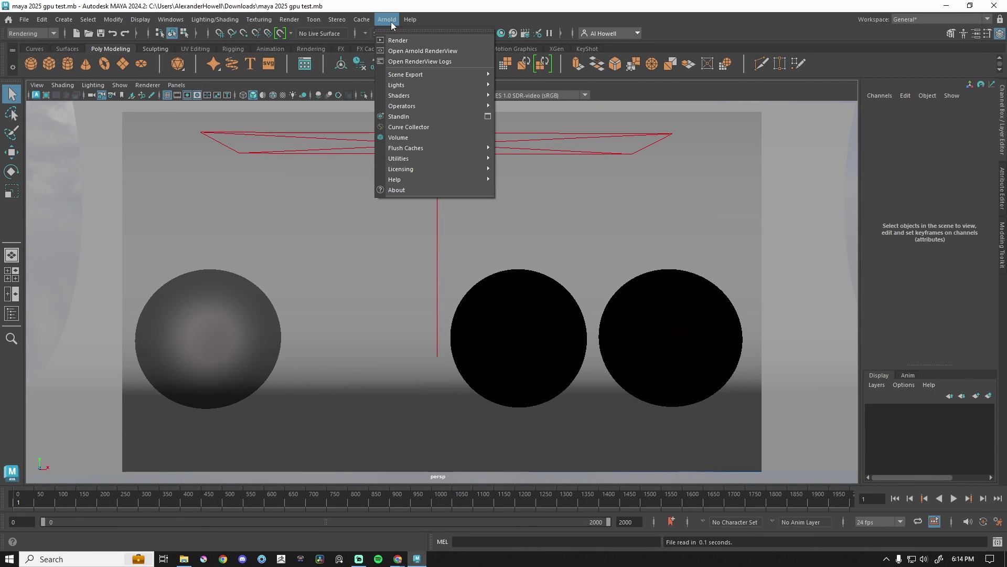
pyautogui.click(415, 190)
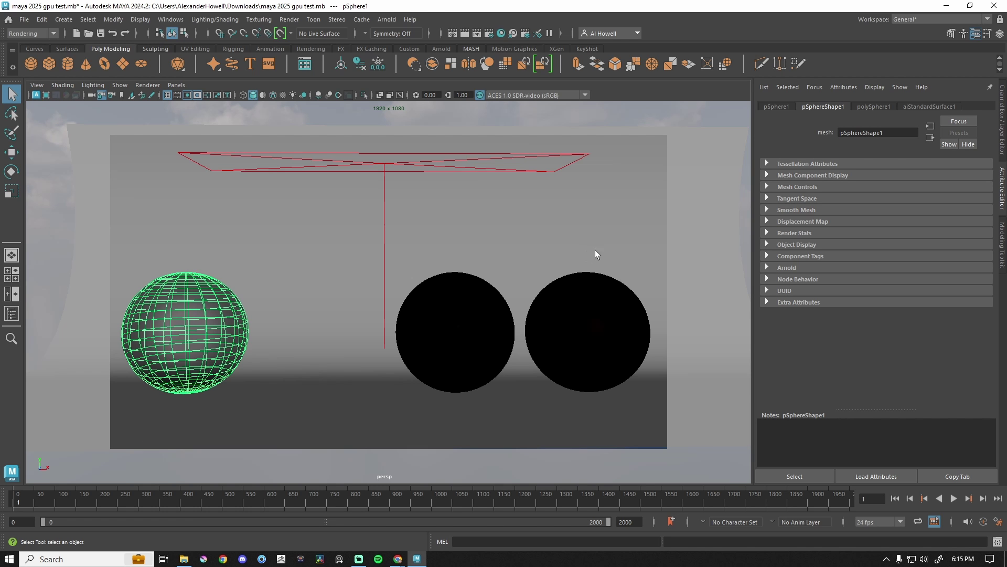
pyautogui.click(382, 167)
pyautogui.hotkey('ctrl', 'z')
pyautogui.hotkey('ctrl', 'z')
pyautogui.hotkey('ctrl', 'z')
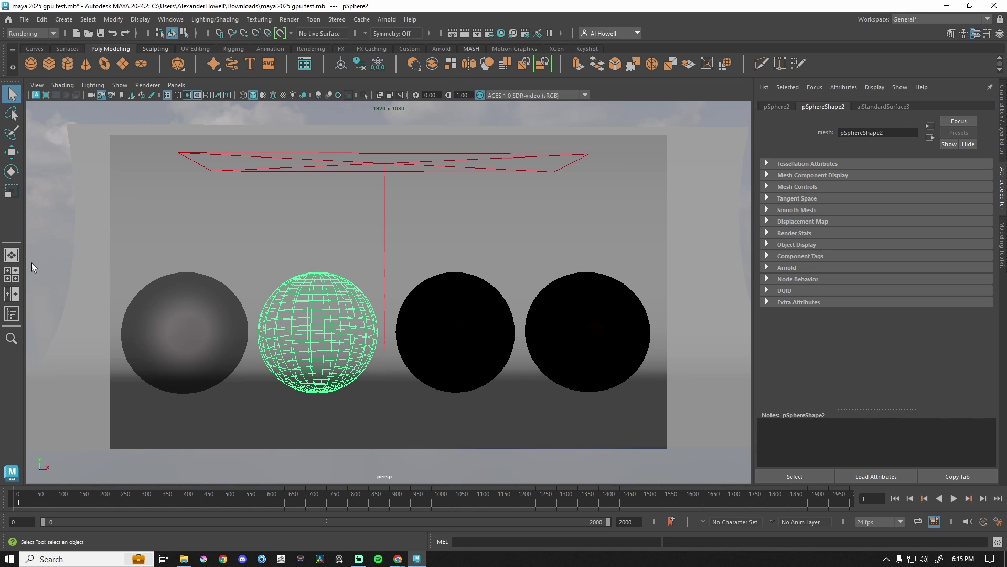
pyautogui.click(14, 297)
pyautogui.keyDown('alt'); pyautogui.moveTo(285, 286); pyautogui.dragTo(331, 296); pyautogui.keyUp('alt')
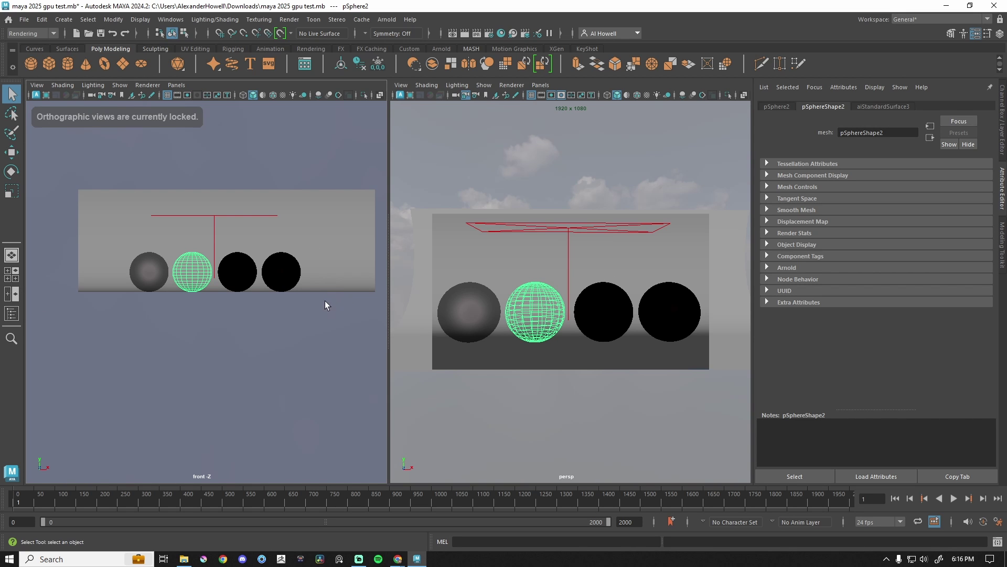
# Orbit the left view and select the spheres in turn, hiding the clear second sphere
pyautogui.click(199, 295)
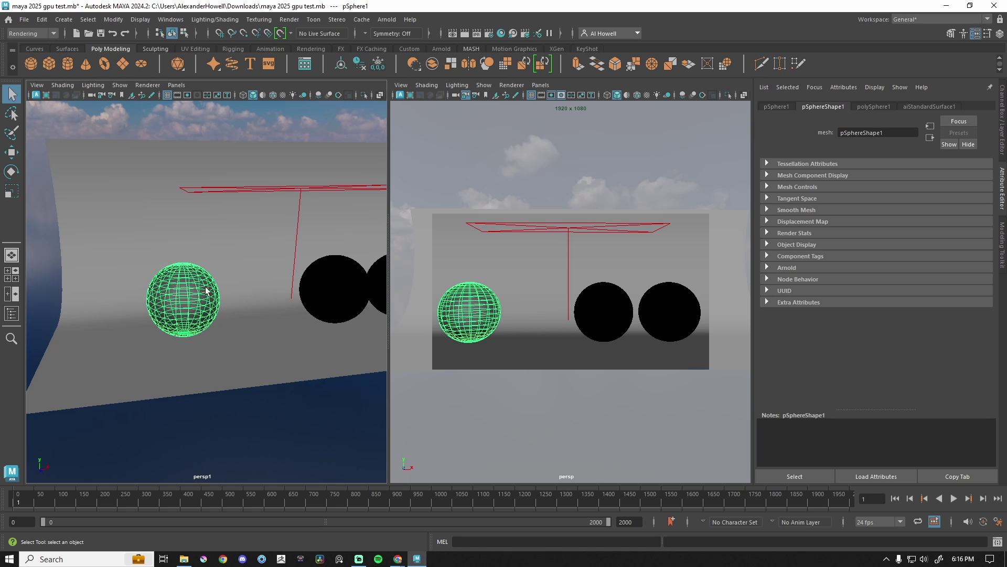
pyautogui.keyDown('alt'); pyautogui.moveTo(238, 288); pyautogui.dragTo(157, 299); pyautogui.keyUp('alt')
pyautogui.hotkey('ctrl', 'z')
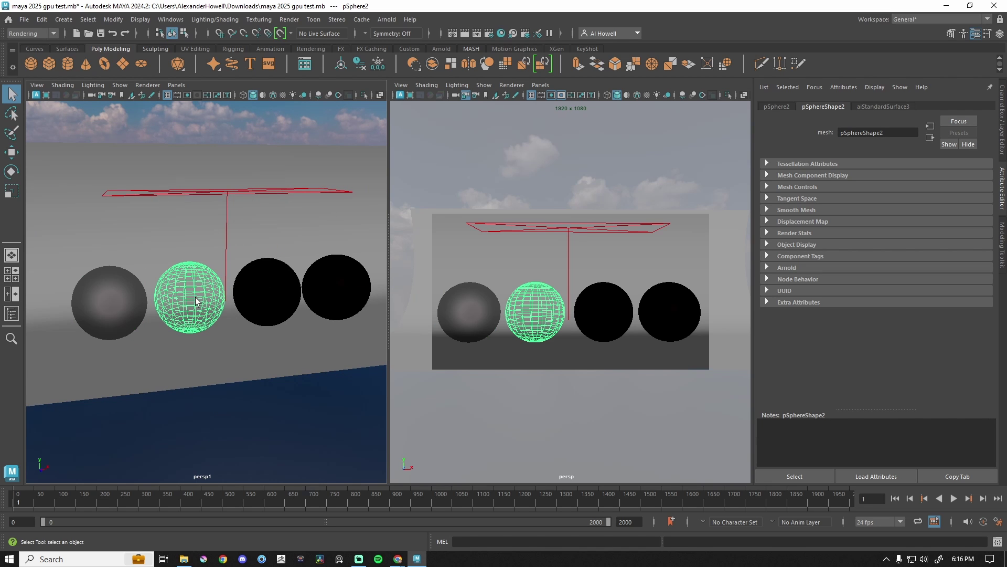
pyautogui.hotkey('ctrl', 'z')
pyautogui.click(347, 292)
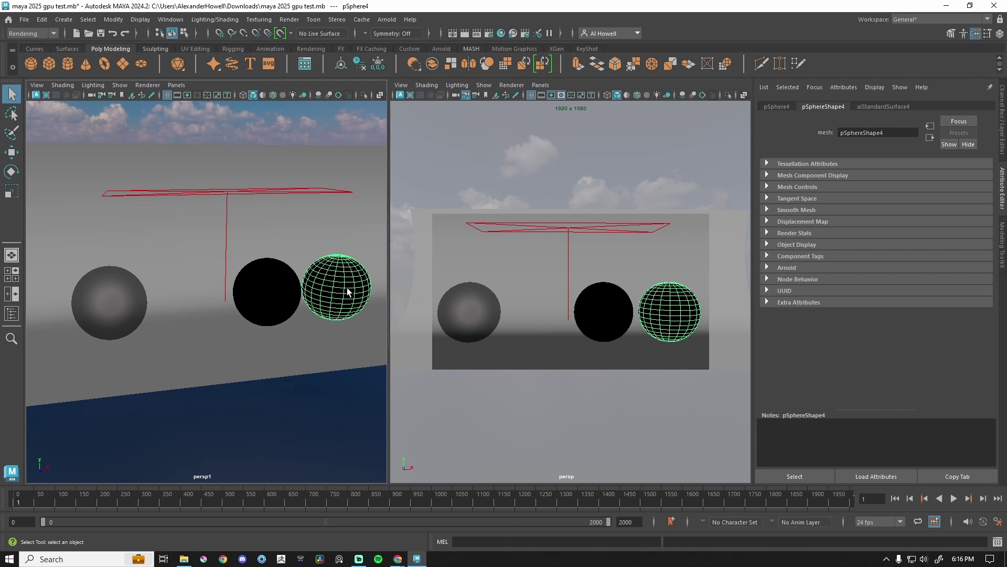
pyautogui.scroll(-5, 293, 301)
pyautogui.scroll(8, 265, 303)
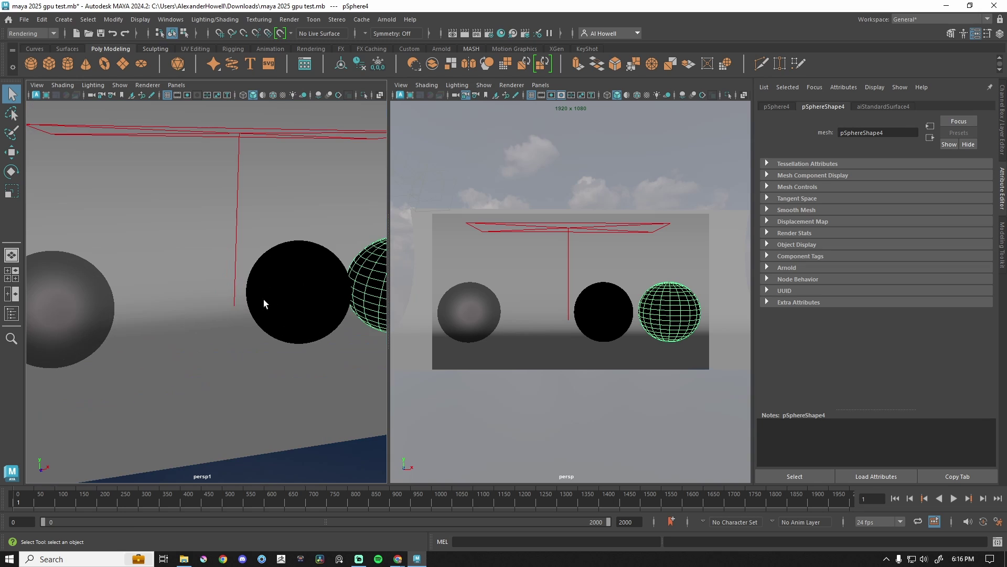
pyautogui.click(63, 319)
pyautogui.press('alt')
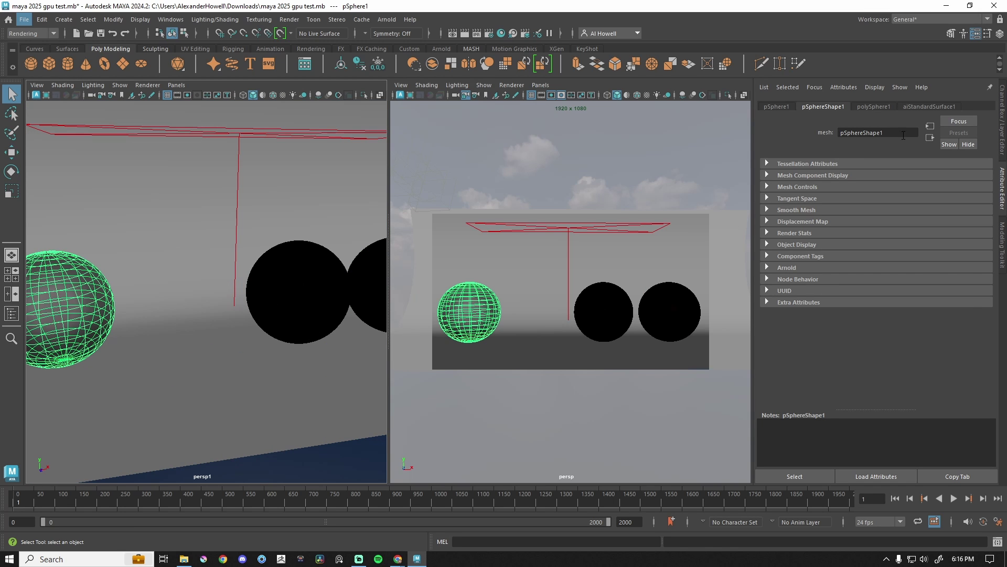
# Inspect the leftmost sphere's aiStandardSurface Advanced settings, restore the second sphere, and maximize perspective
pyautogui.click(929, 106)
pyautogui.scroll(-3, 901, 315)
pyautogui.click(771, 354)
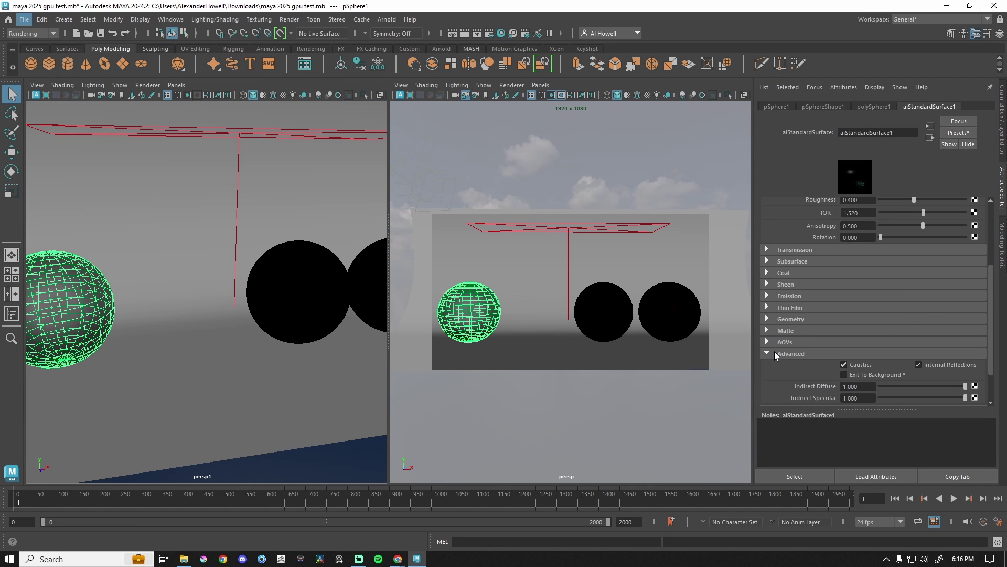
pyautogui.hotkey('shift', 'd')
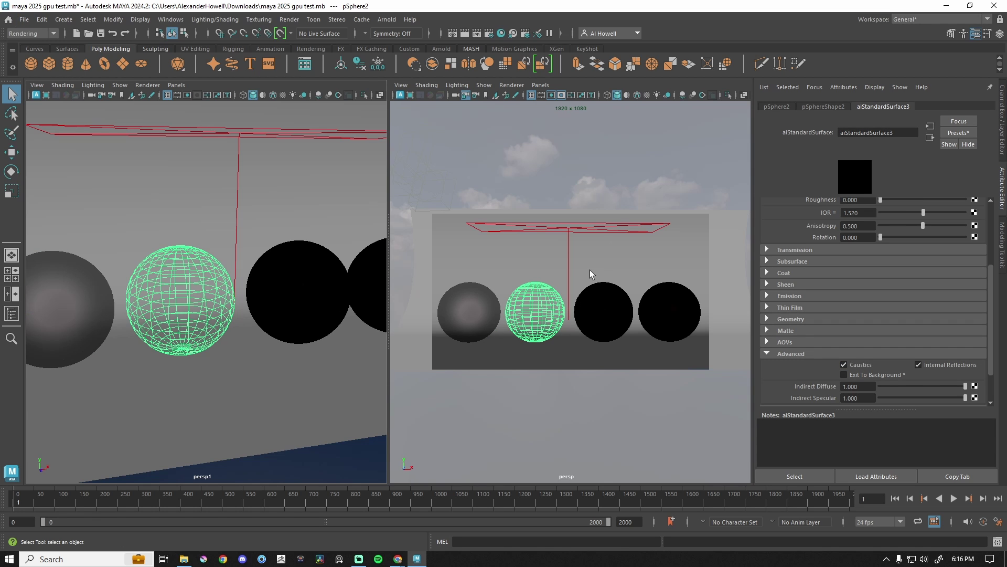
pyautogui.press('space')
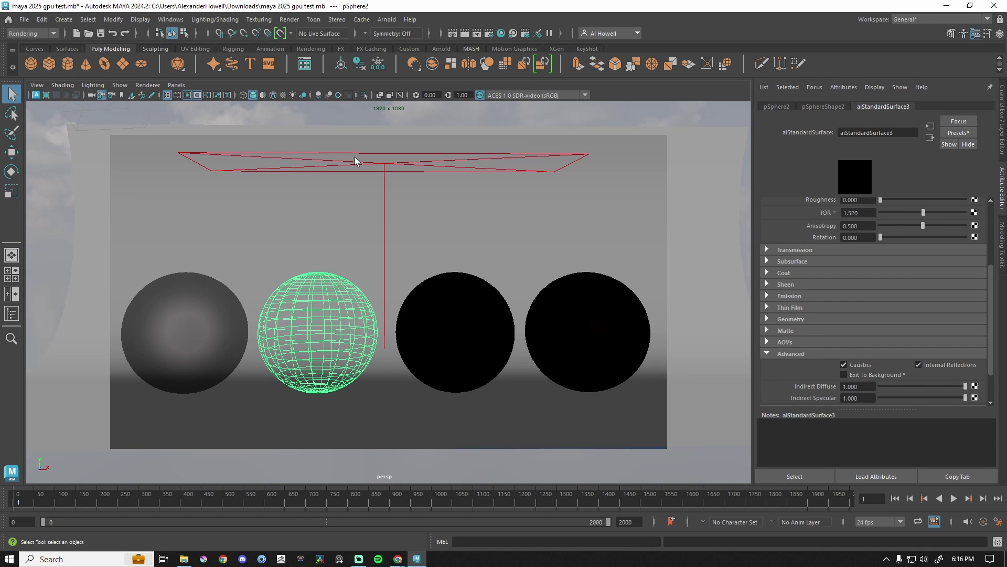
pyautogui.click(489, 34)
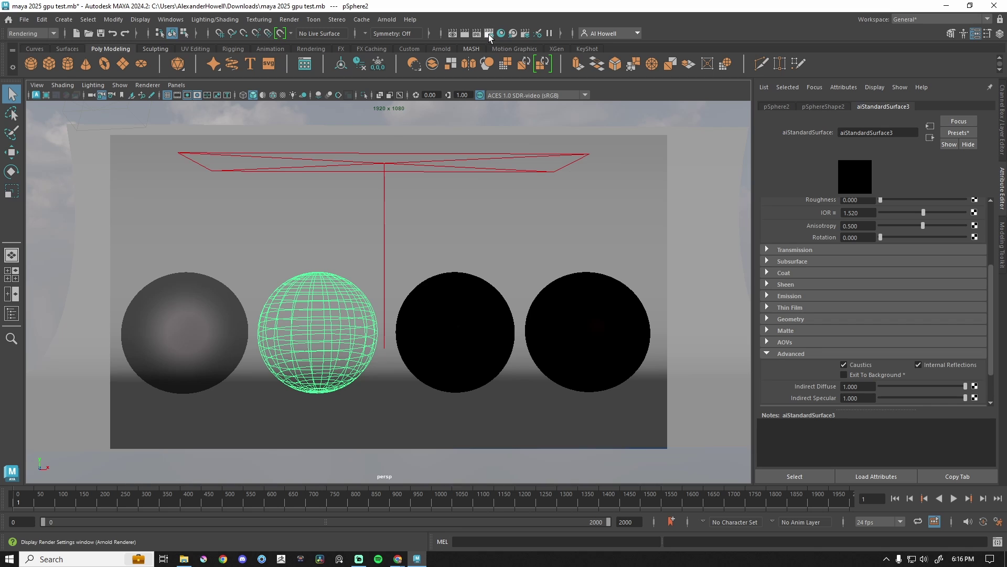
pyautogui.scroll(-6, 297, 322)
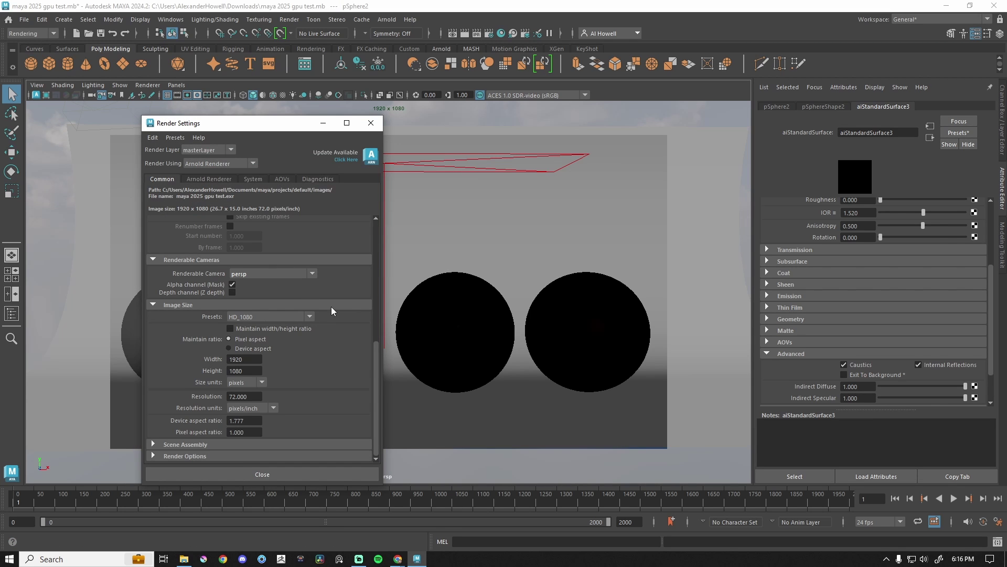
pyautogui.click(209, 179)
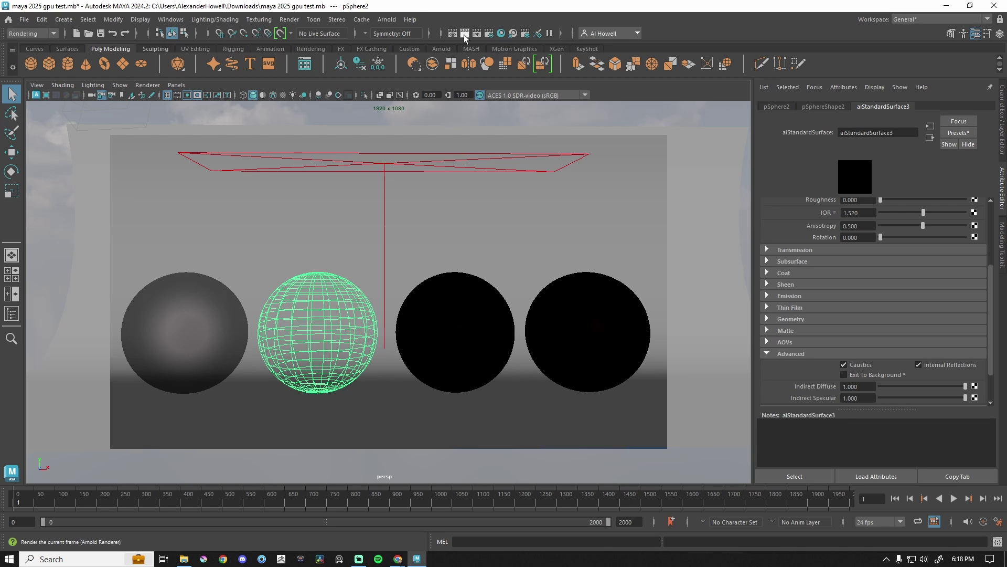
# Render the four-sphere scene's current frame in the Arnold RenderView via Arnold > Render
pyautogui.click(389, 20)
pyautogui.click(407, 39)
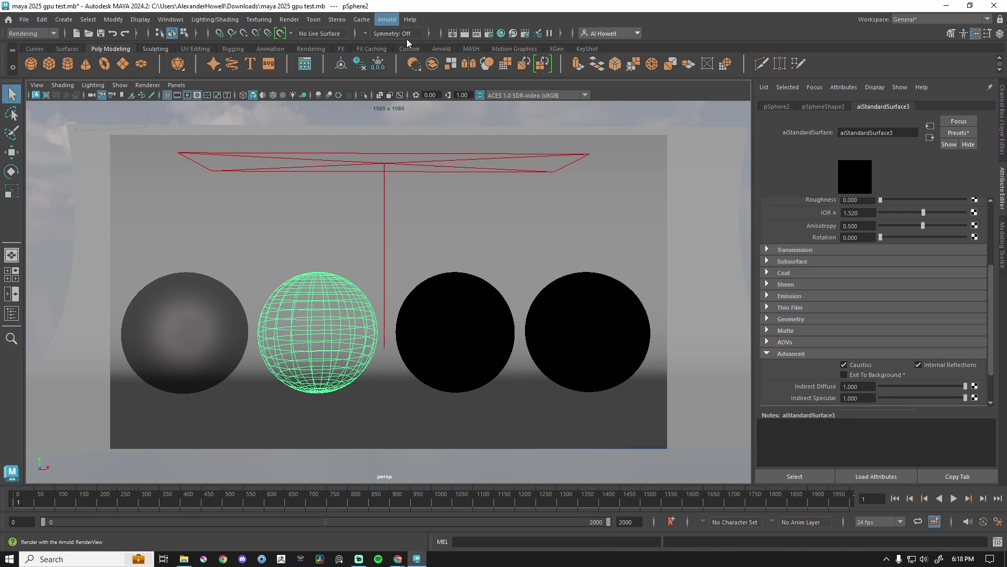